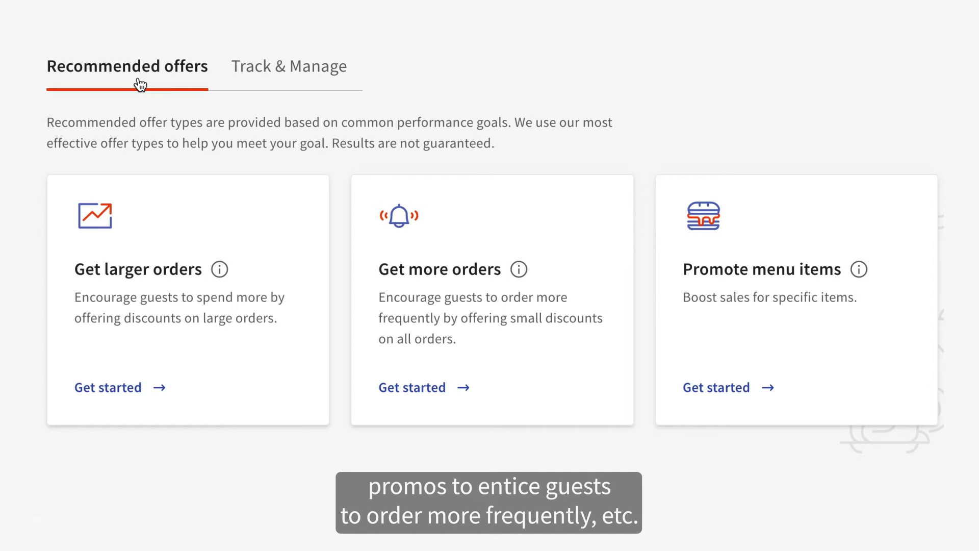
click(253, 80)
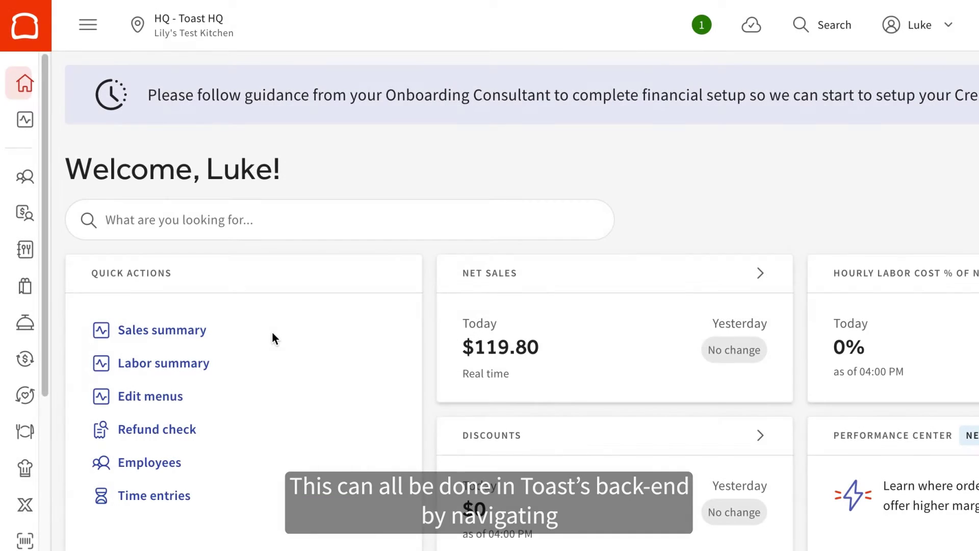
- Open the Manage offers page of the Guest engagement section
mouse_move(33, 362)
click(30, 399)
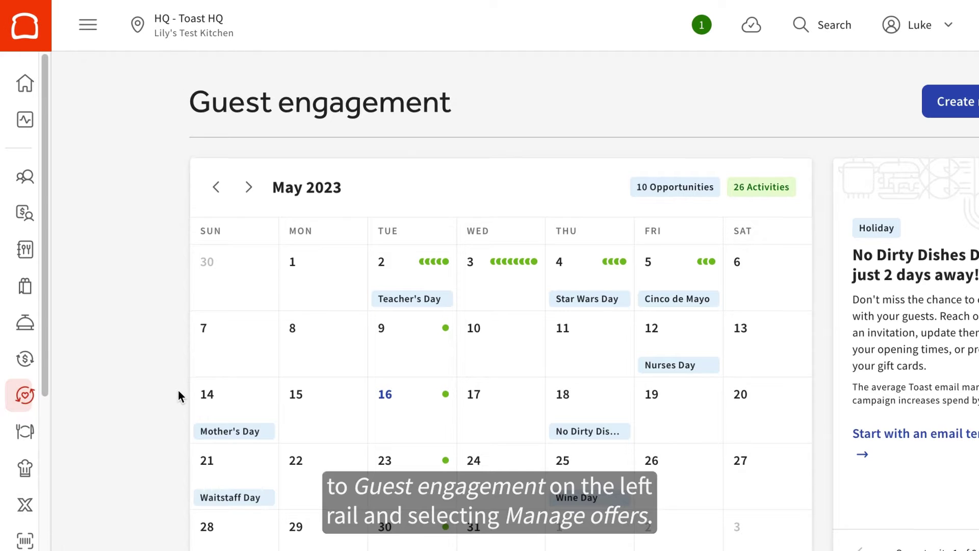
scroll(178, 395, down, 3)
scroll(175, 396, down, 6)
click(367, 435)
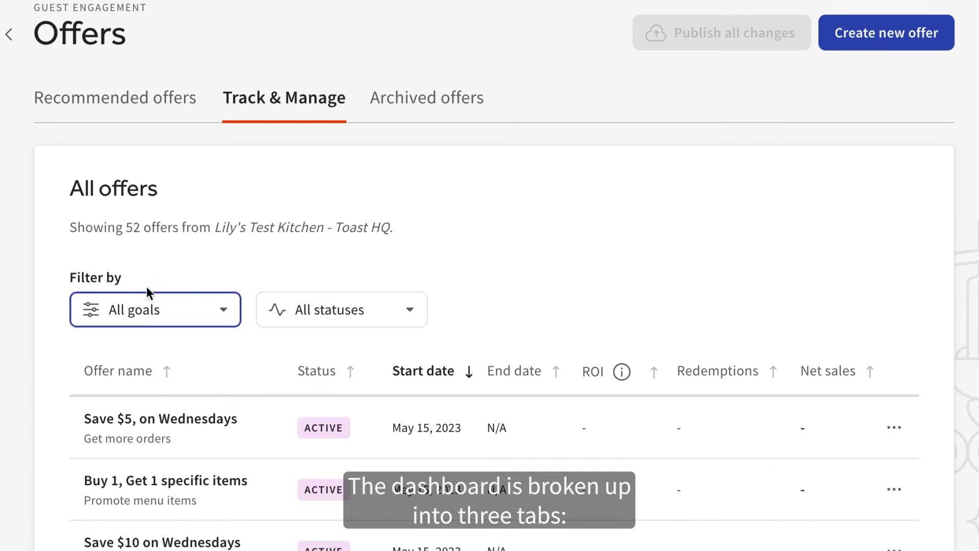
- Look through the Recommended offers, Track & Manage and Archived offers views, and return to Recommended offers
click(131, 116)
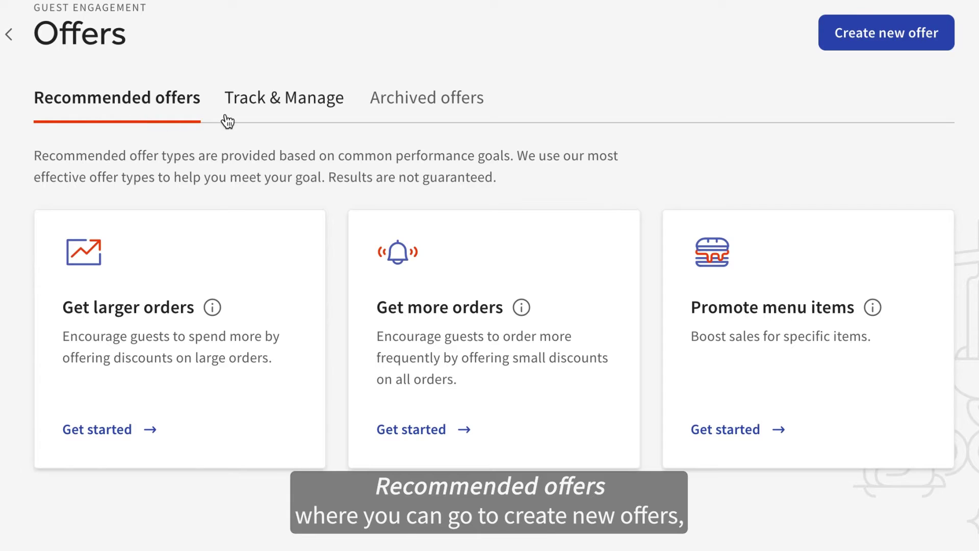
click(247, 110)
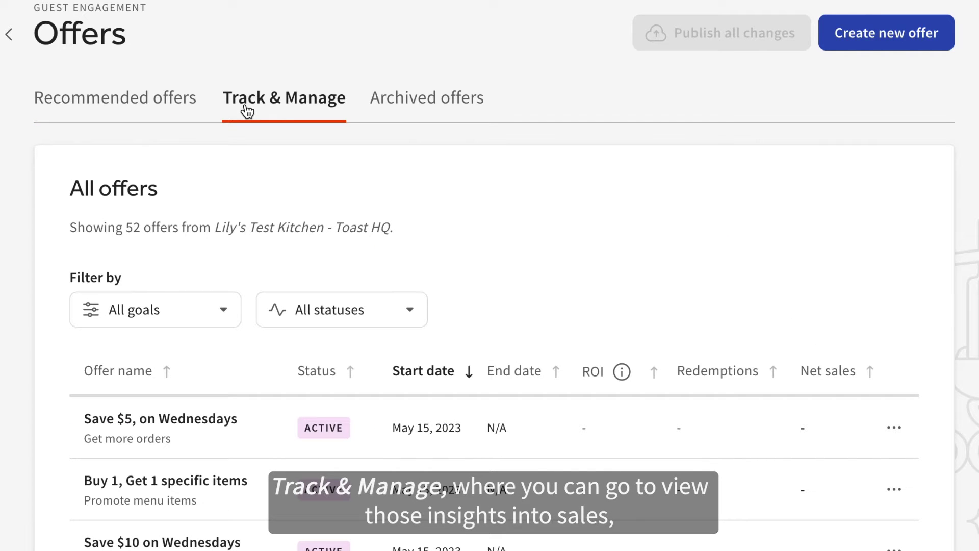
click(422, 109)
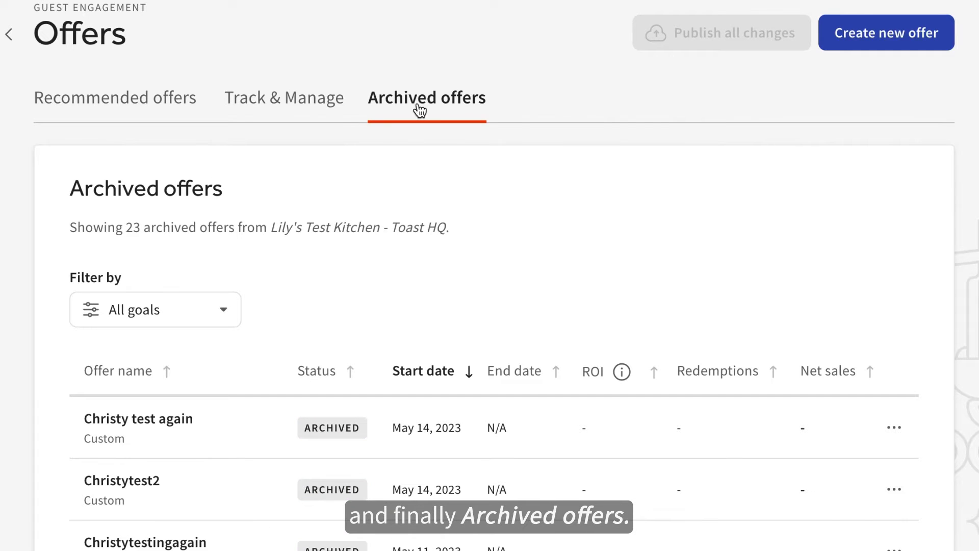
click(182, 108)
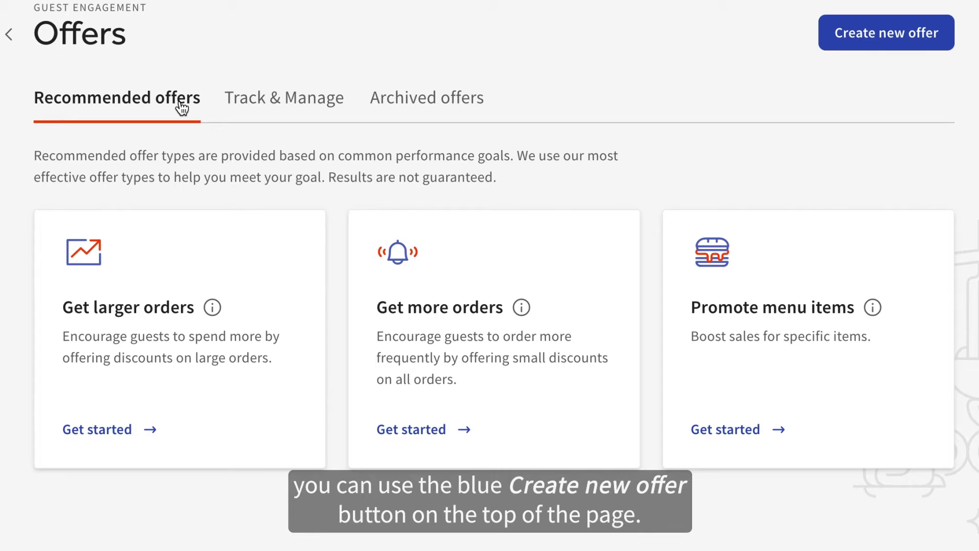
- Open the blank form for creating a new offer and leave it without saving
click(896, 46)
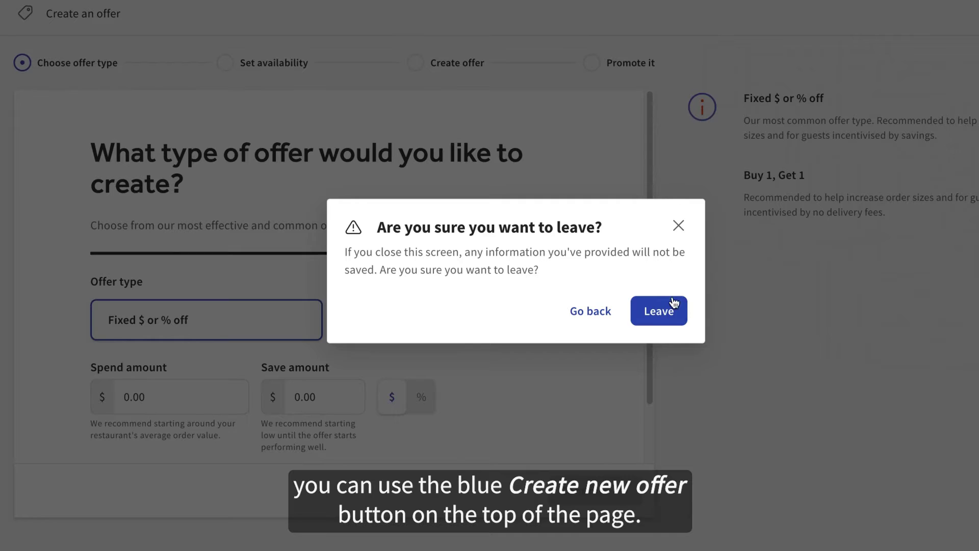
click(668, 307)
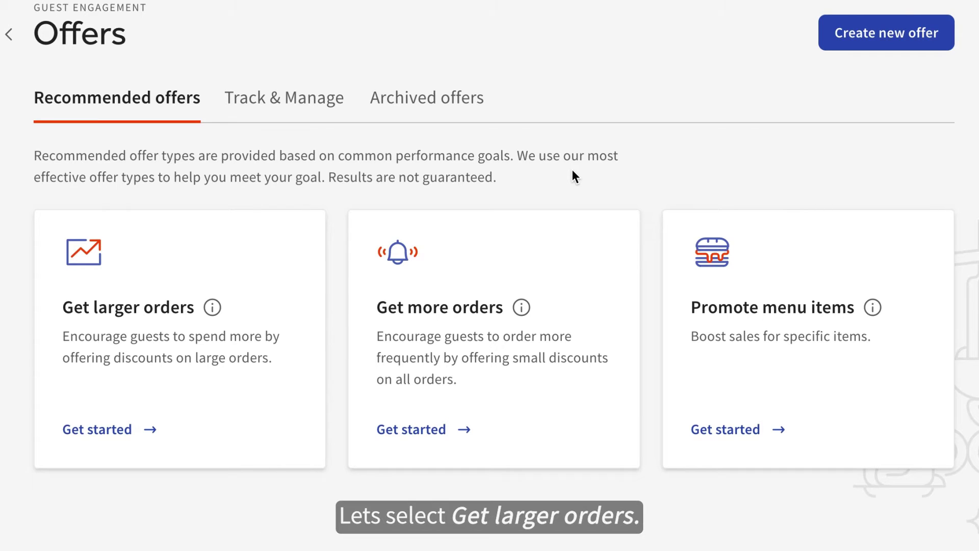
- Start a recommended offer for getting larger orders and set its offer type to "Spend $X, Get a free item"
click(72, 431)
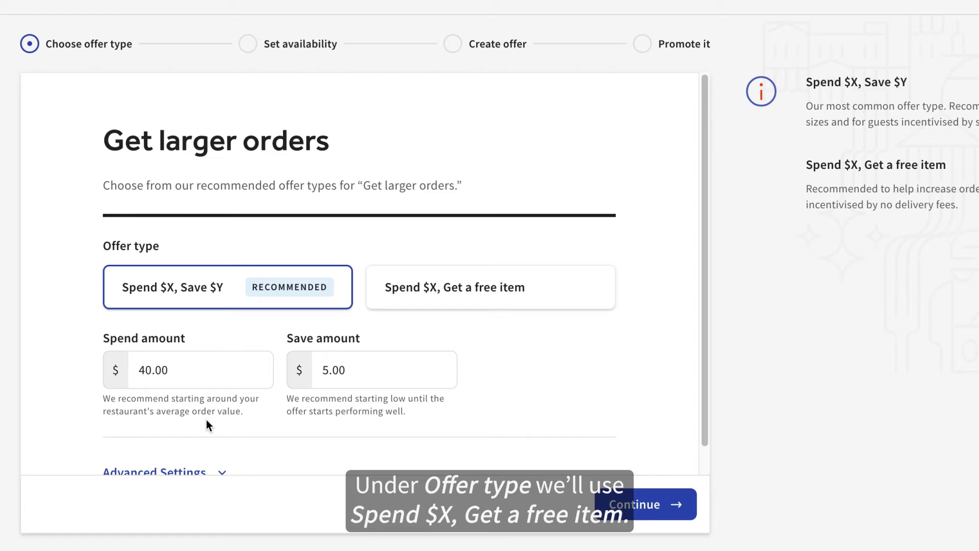
click(413, 299)
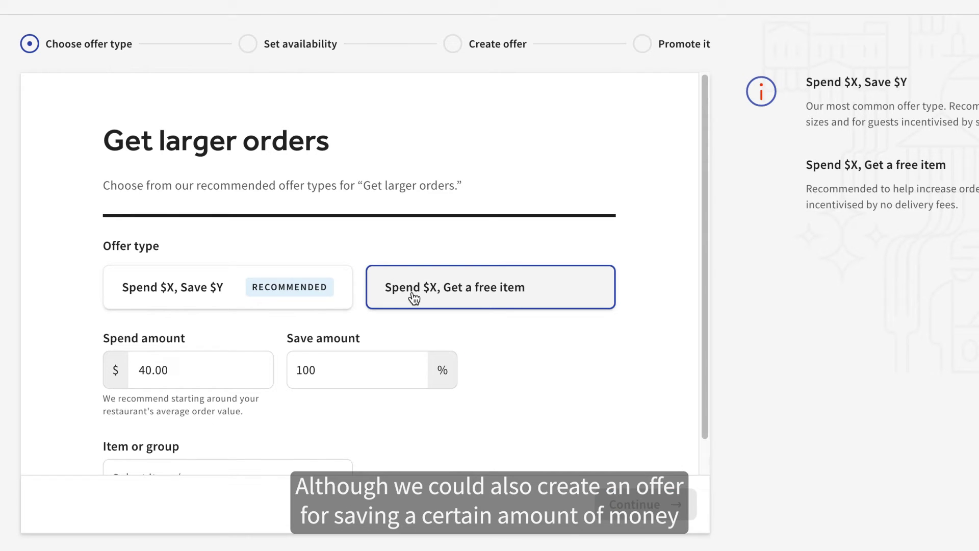
click(269, 297)
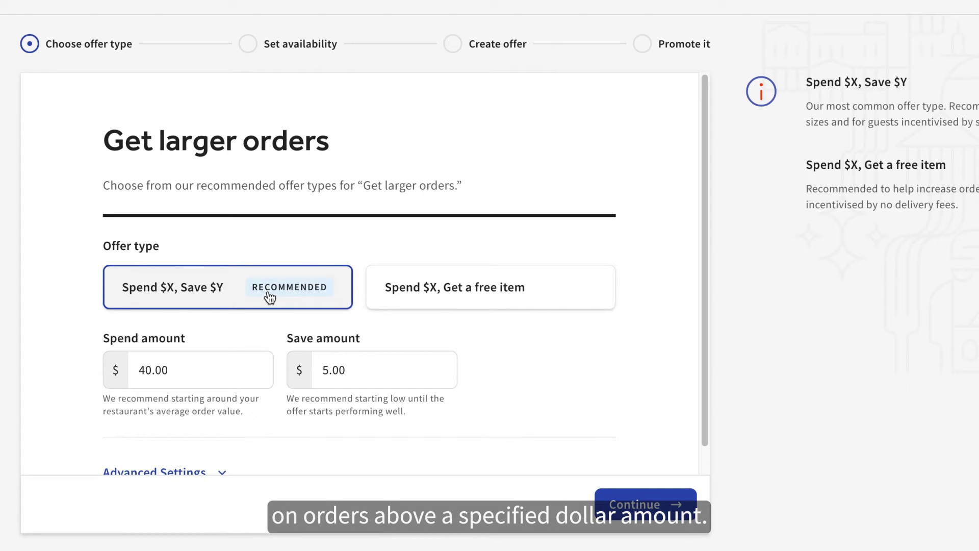
click(462, 284)
scroll(462, 284, down, 1)
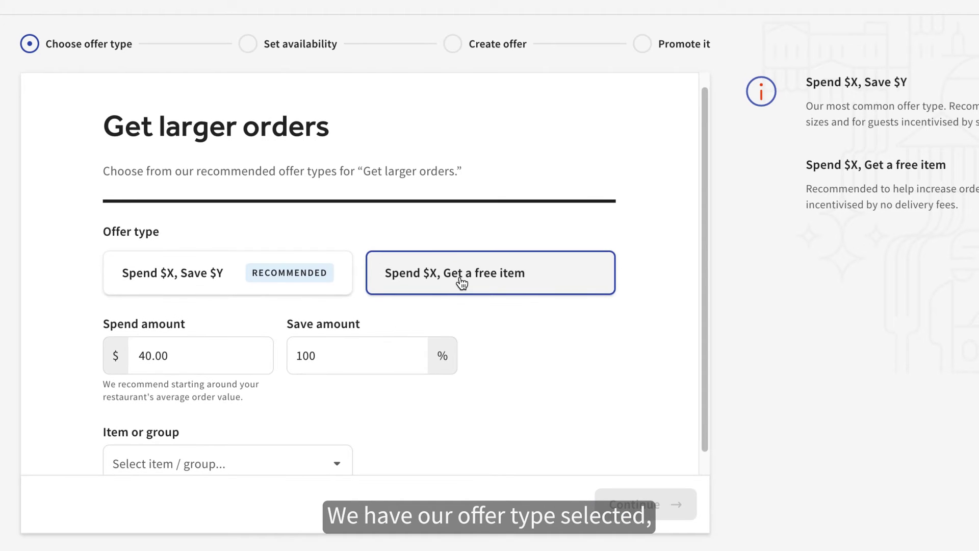
- Set SMOOTHIE ORIGINAL as the free item of the offer and continue to the availability settings
scroll(462, 283, down, 2)
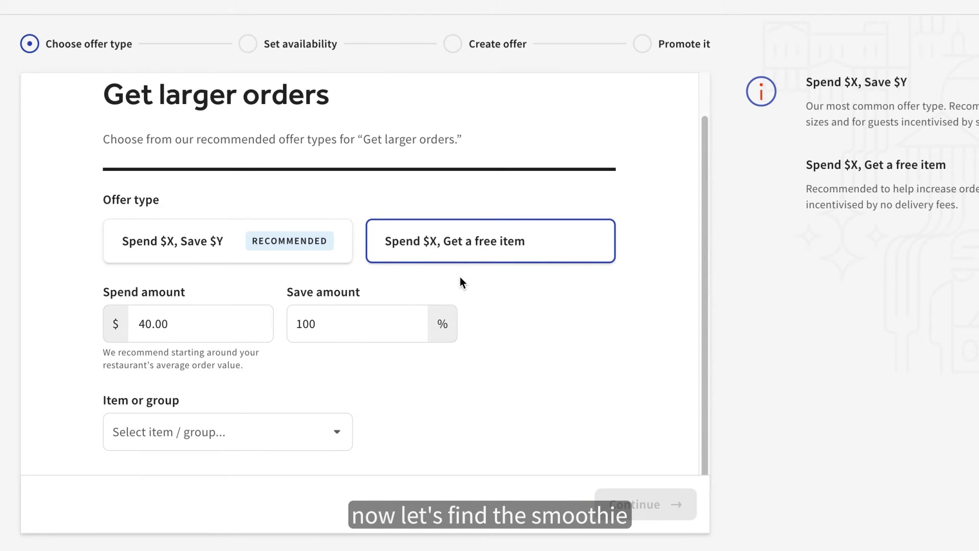
click(274, 436)
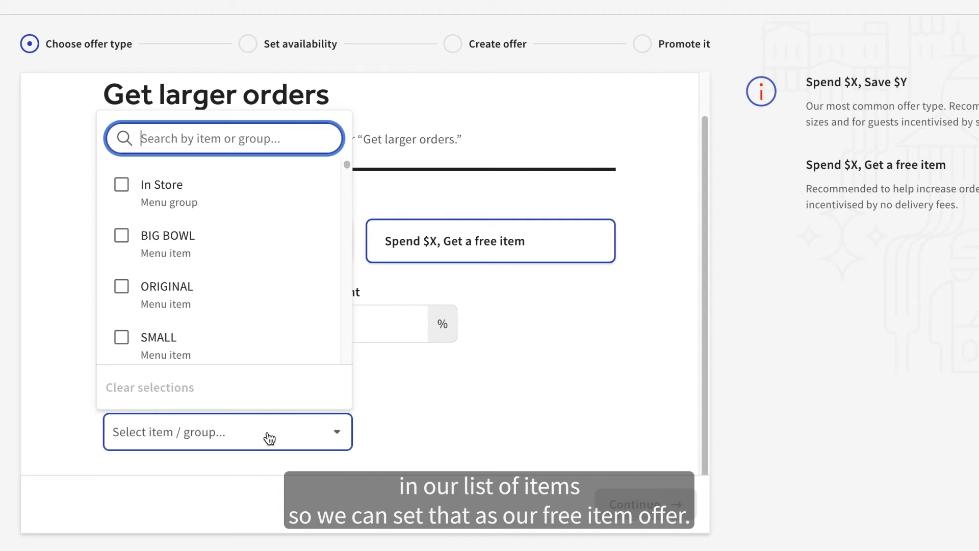
text(smooth)
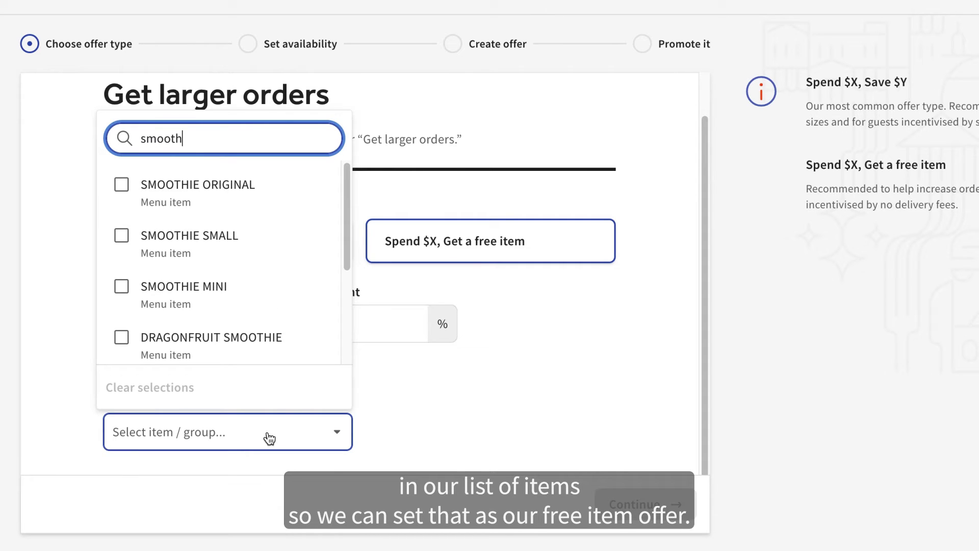
click(267, 207)
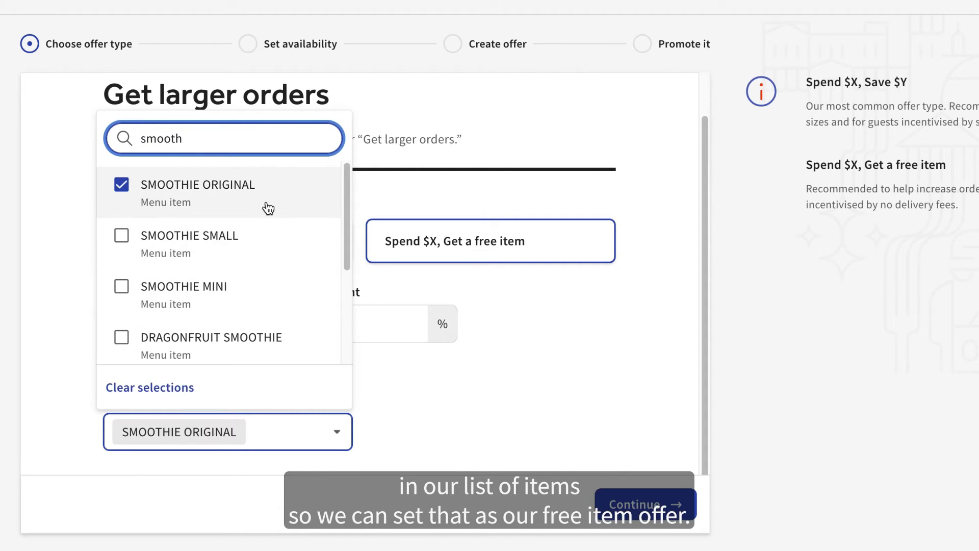
click(461, 391)
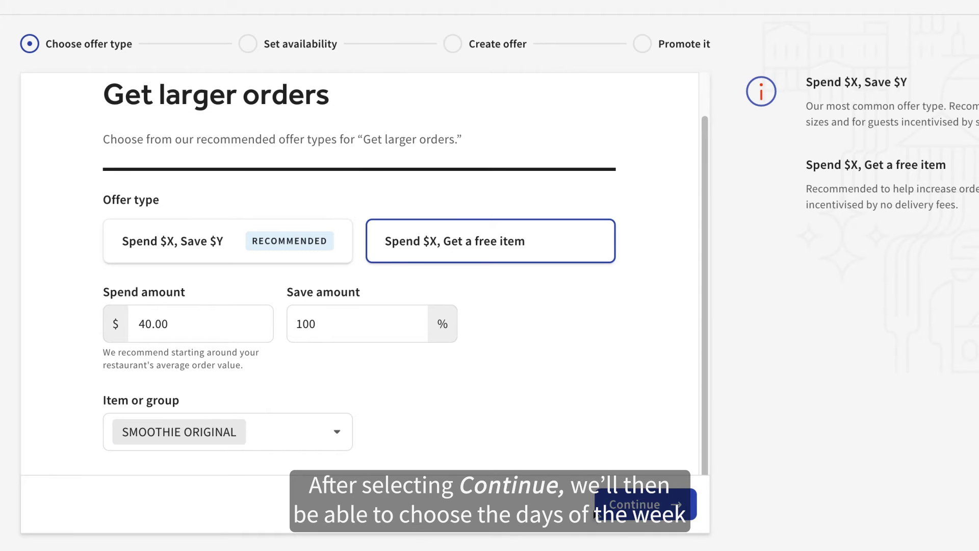
click(630, 516)
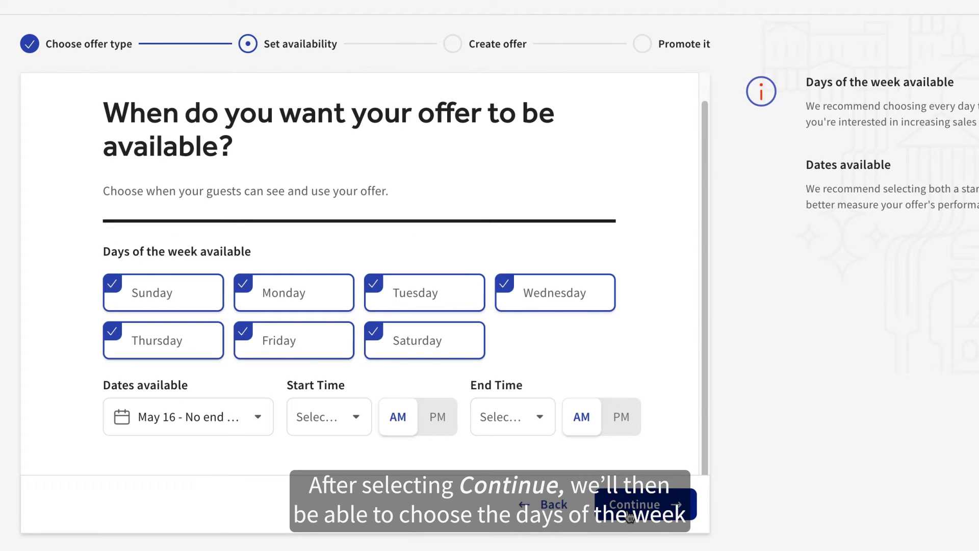
- Keep all weekdays selected, make the offer available May 16 - May 17 from 8:00 AM to 11:30 PM, and continue
click(449, 349)
click(449, 350)
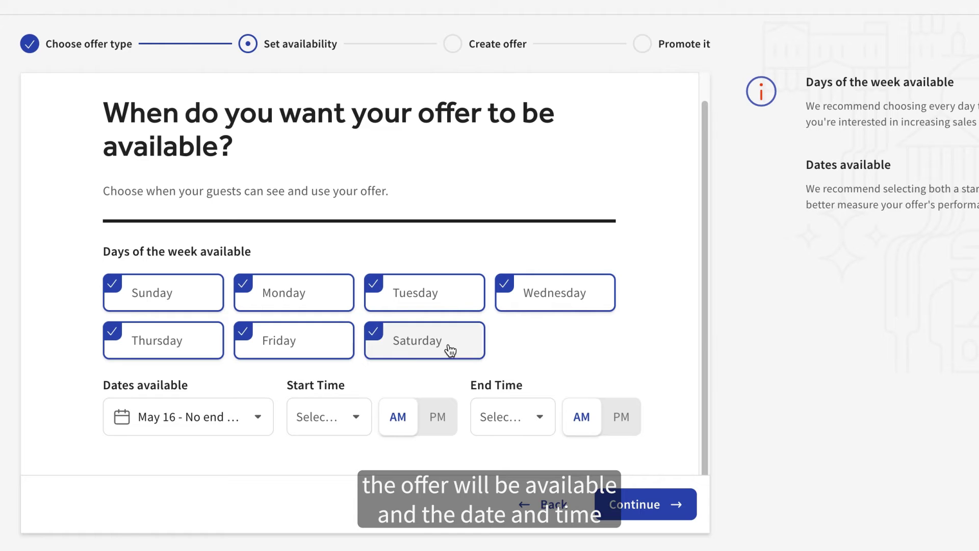
click(229, 426)
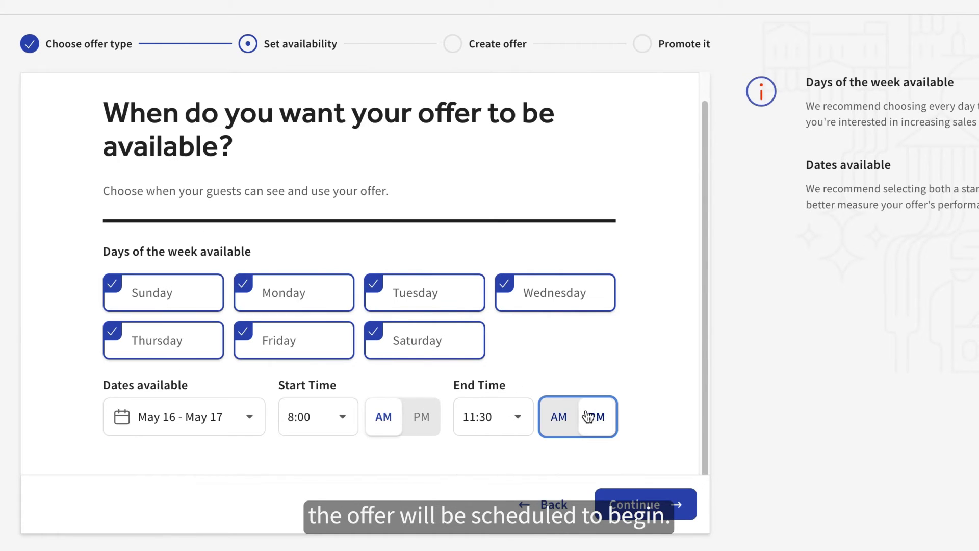
click(594, 416)
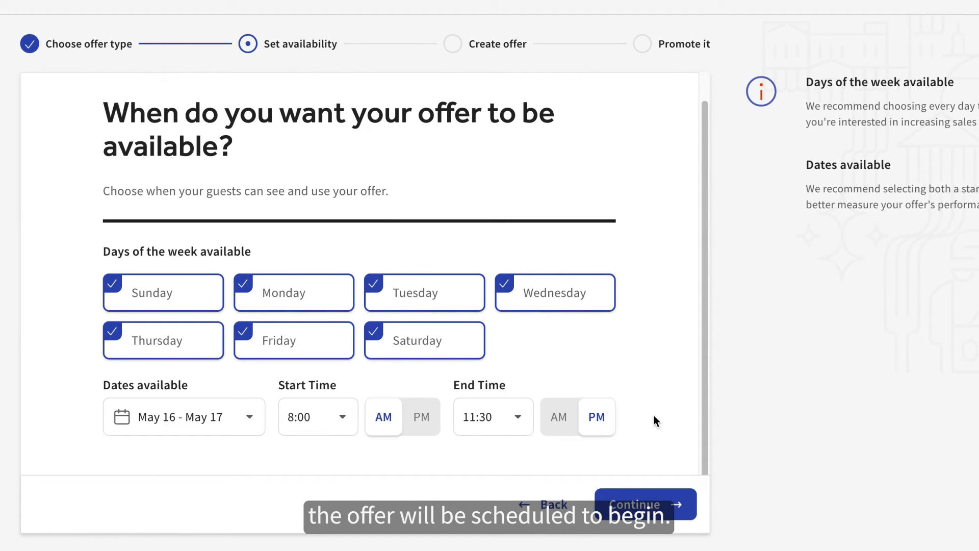
click(648, 519)
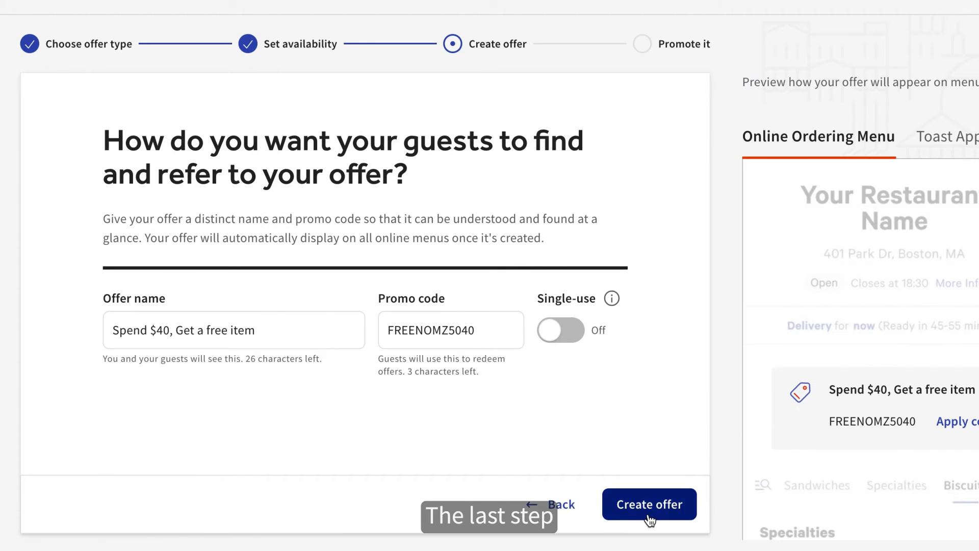
- Rename the offer to "Free Smoothies for Orders Over $40"
triple_click(296, 337)
text(Free Sm)
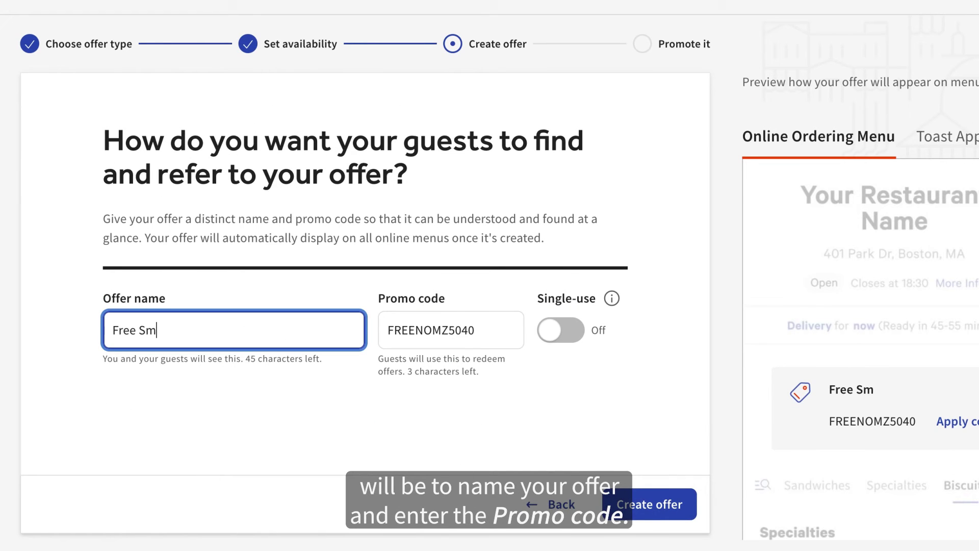
text(oothies fo)
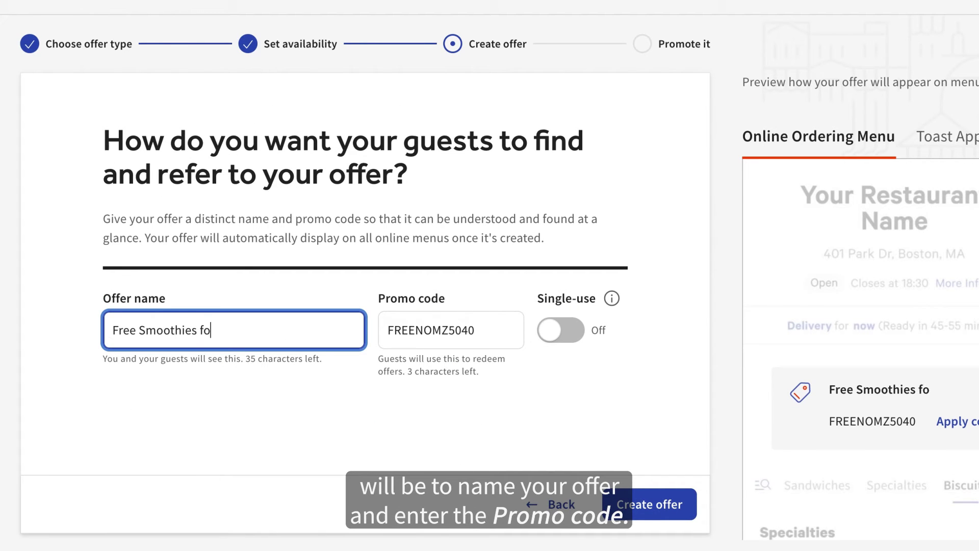
text(r Orders Over $40)
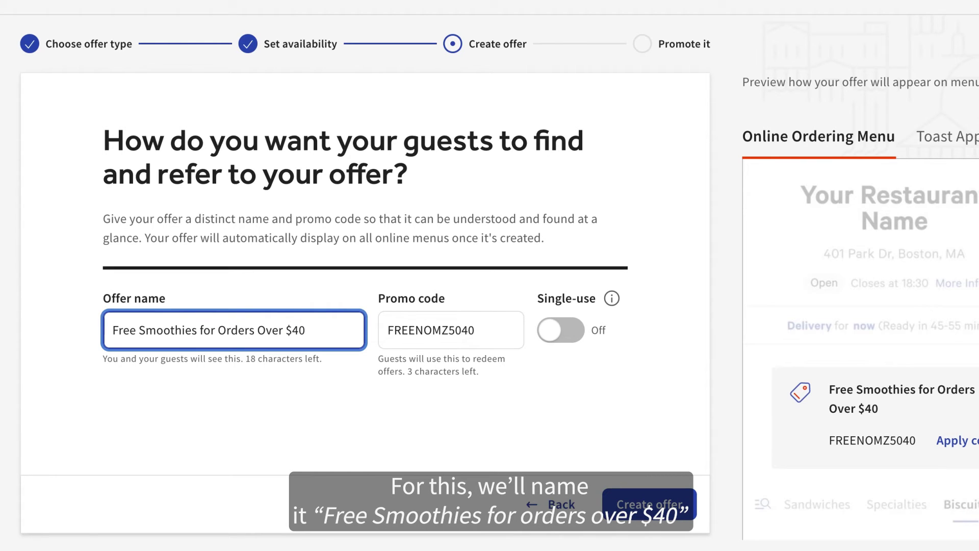
- Set the promo code to FR33SMOOTHIE and make it single-use
triple_click(483, 322)
key(BackSpace)
text(F)
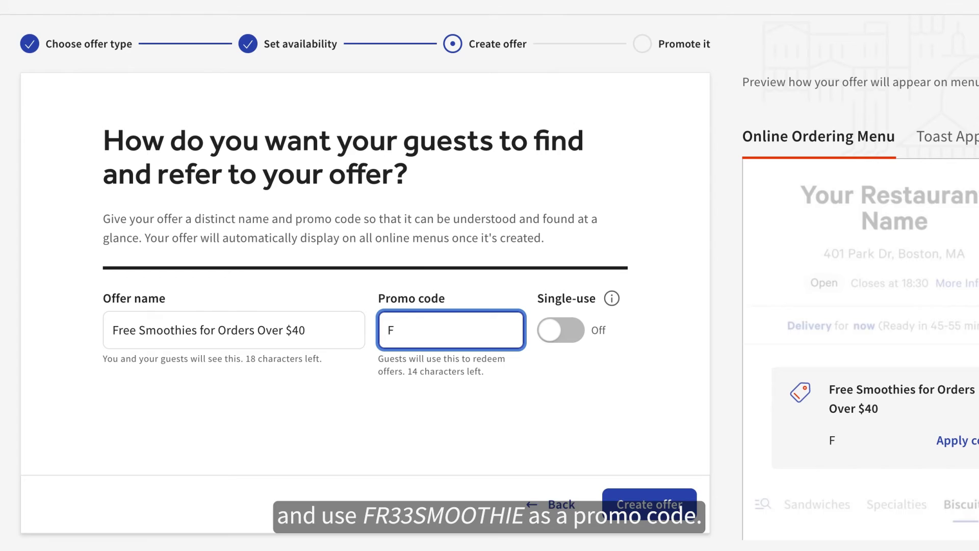
text(R33SMOOTH)
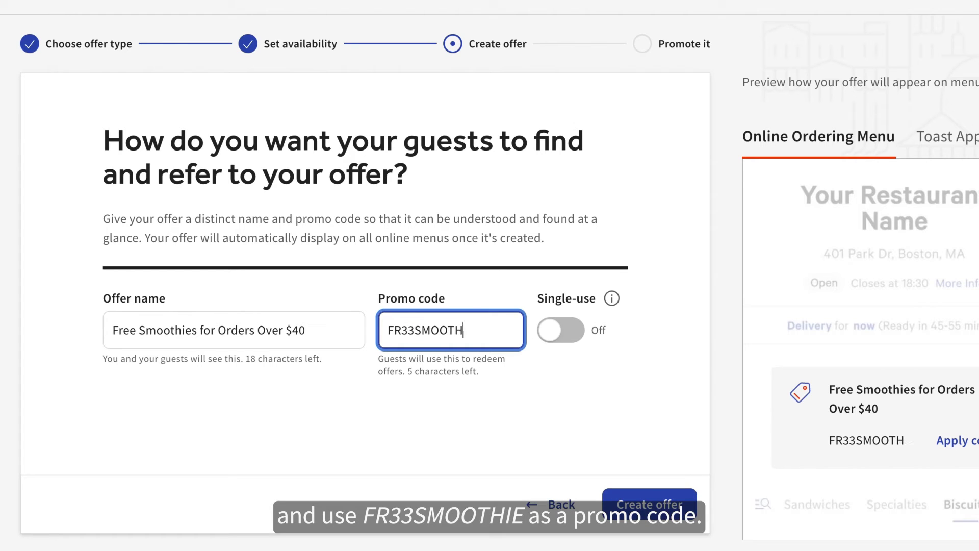
text(IE)
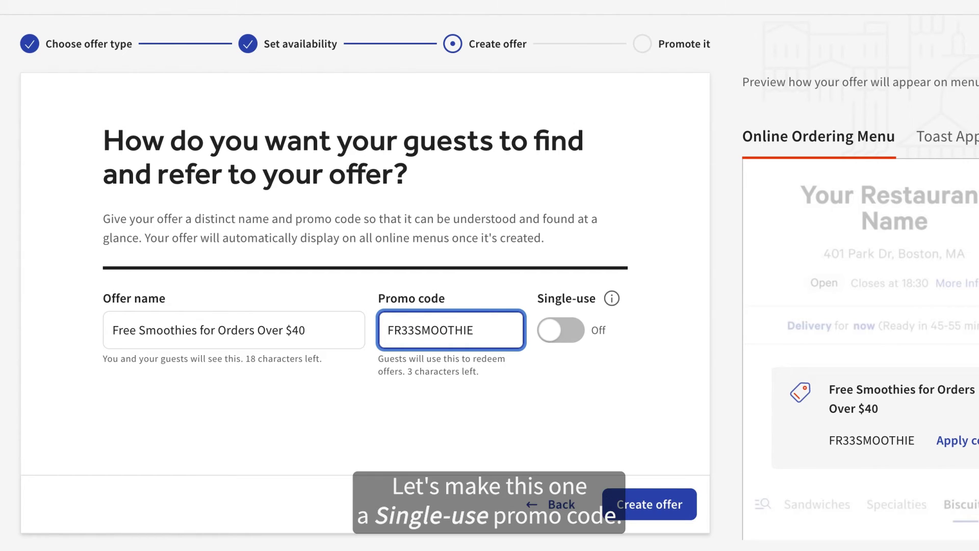
click(563, 331)
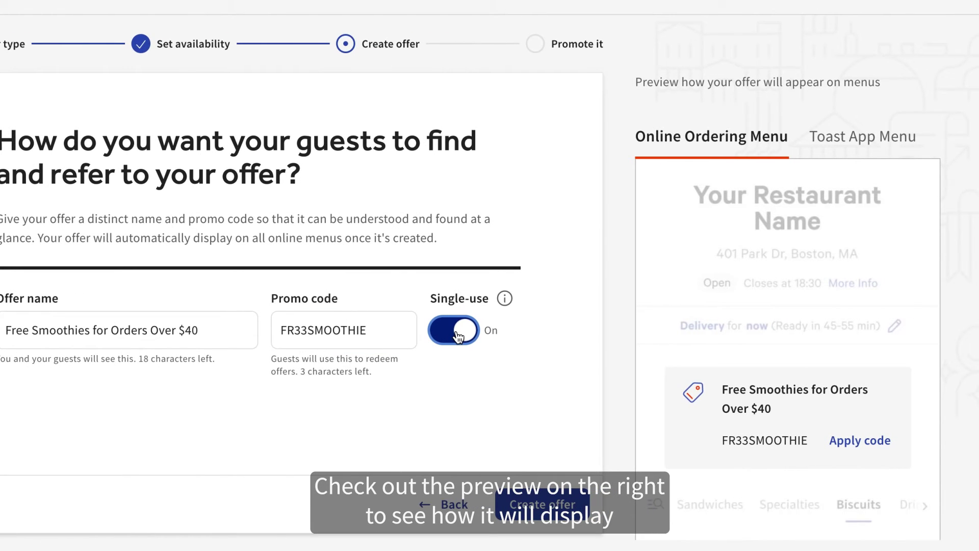
- Preview how the offer appears on the Toast App menu and on the Online Ordering menu
click(666, 136)
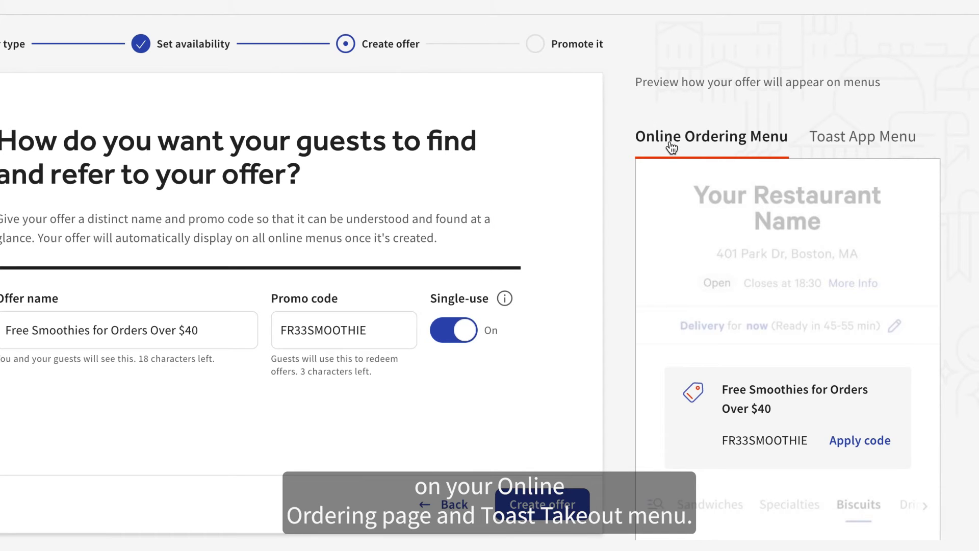
click(853, 142)
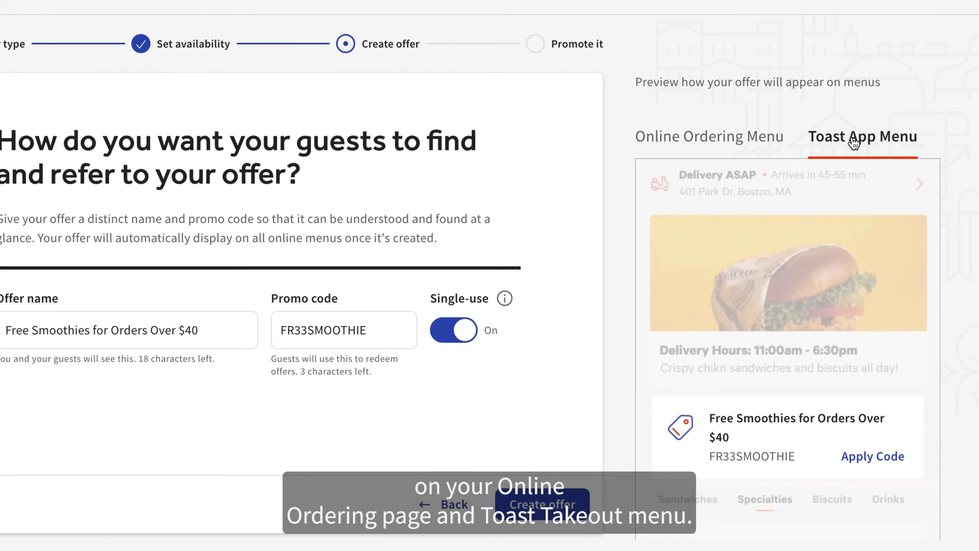
click(719, 143)
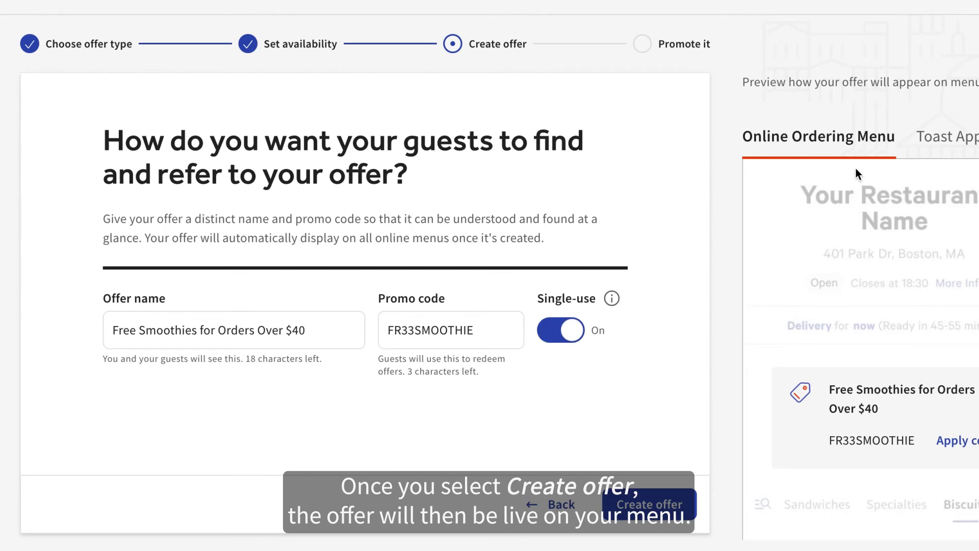
- Create the offer and publish all changes to the online ordering page and POS systems
click(655, 503)
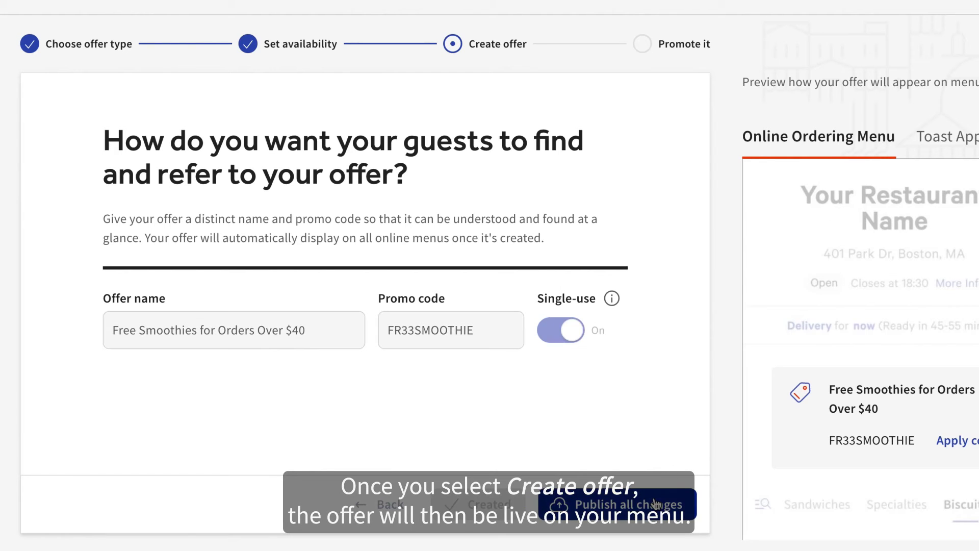
click(654, 504)
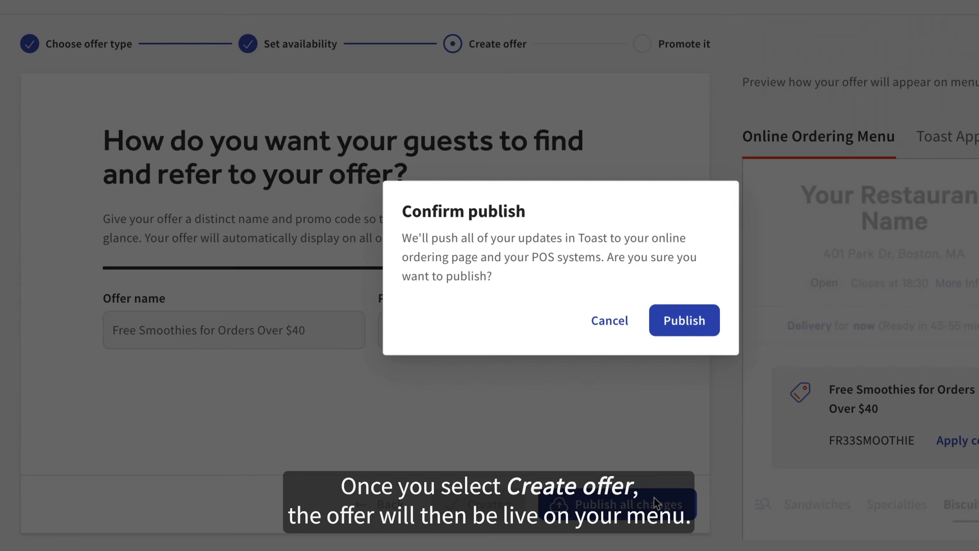
click(701, 311)
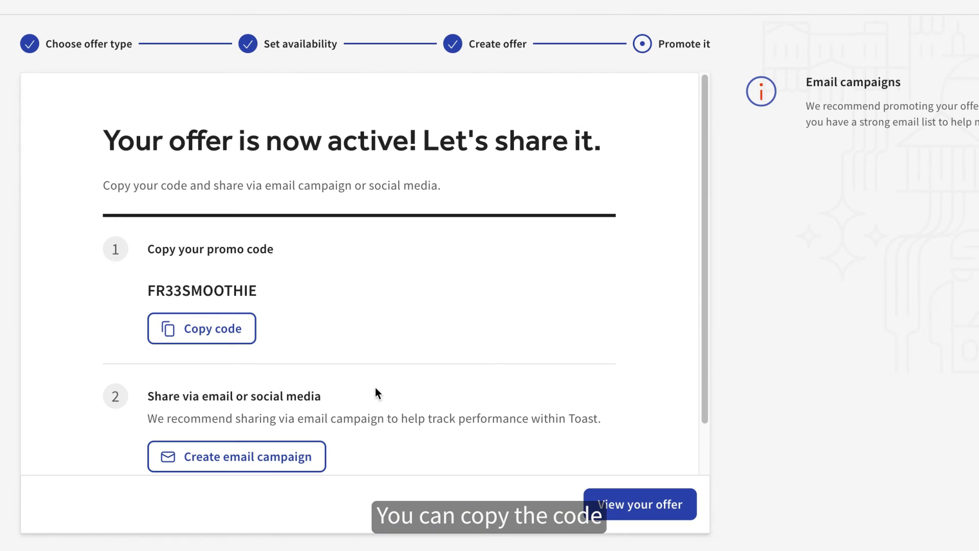
- Copy the promo code FR33SMOOTHIE and look at the email campaign and social media sharing options
click(240, 342)
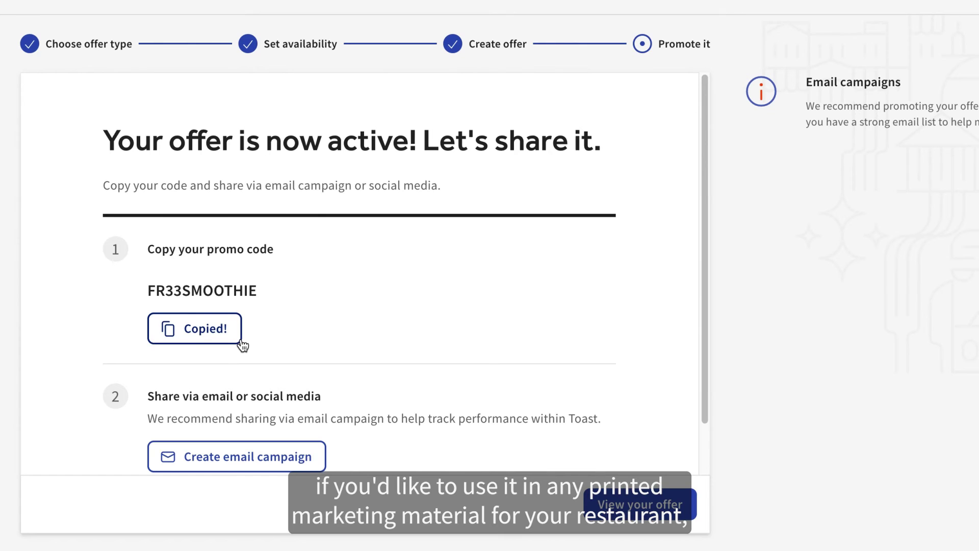
scroll(241, 338, down, 2)
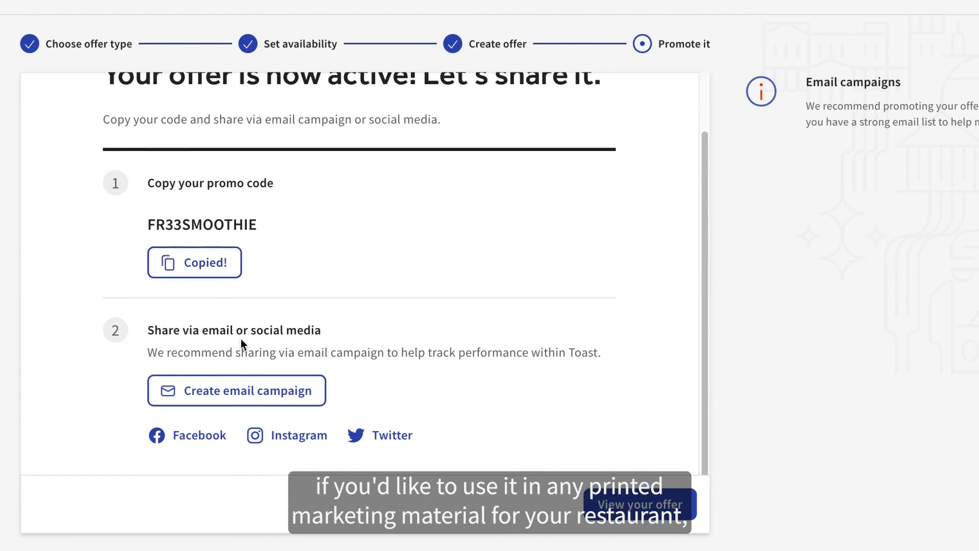
click(247, 387)
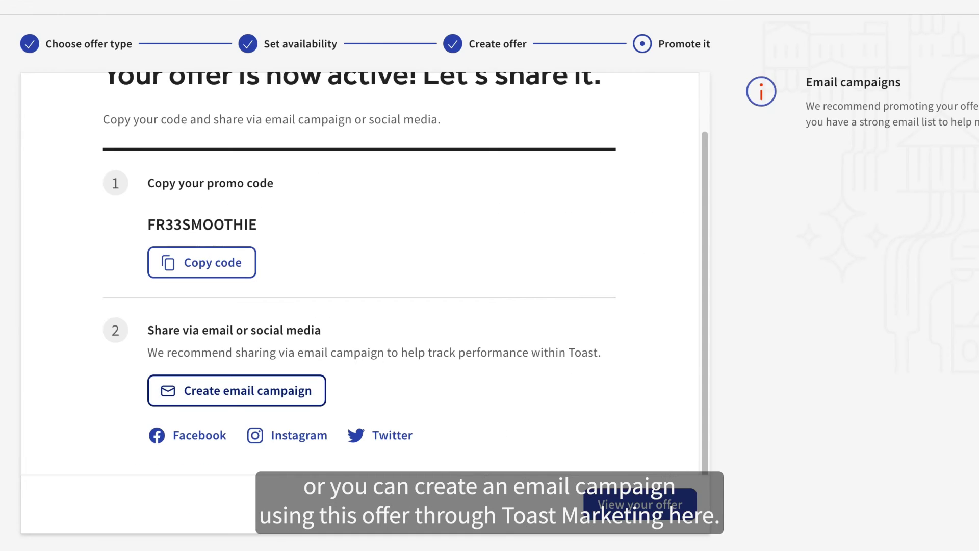
- Leave the offer setup for the list tracking all offers and check its goal and status filters
click(629, 502)
click(107, 42)
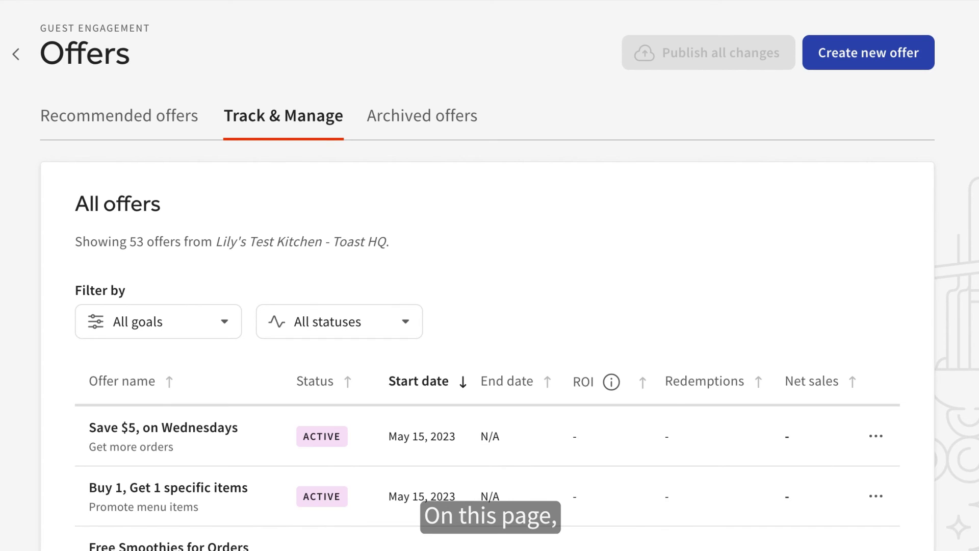
click(188, 322)
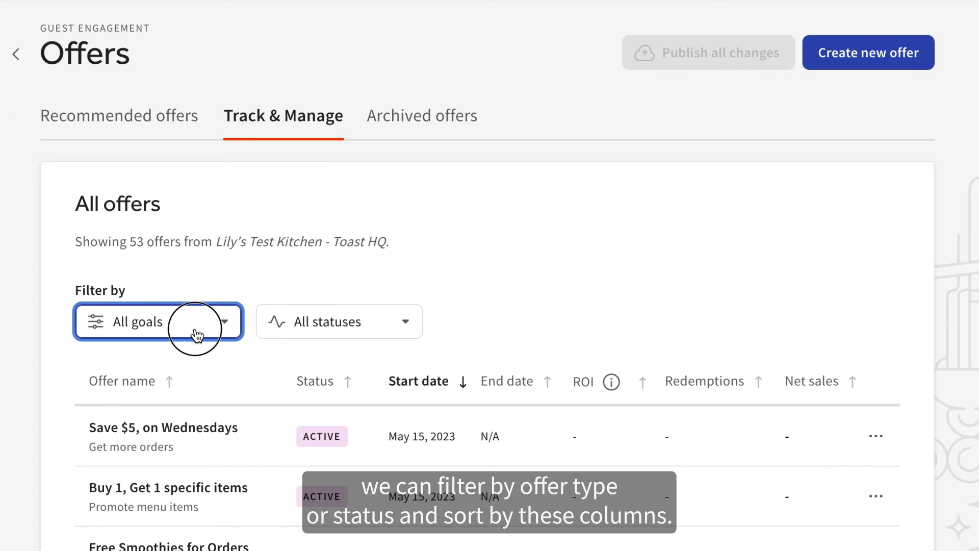
click(313, 329)
click(501, 321)
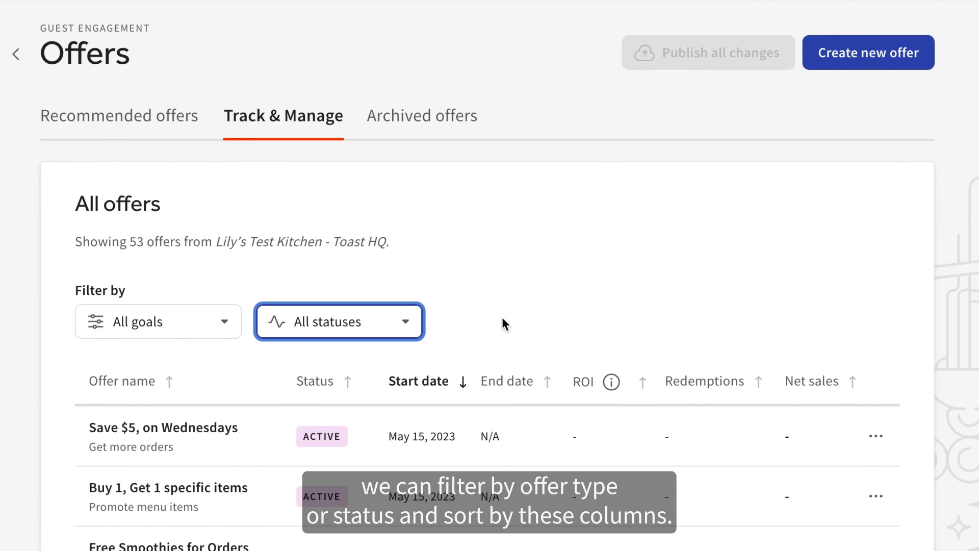
- Sort the list of all offers by status in ascending order
scroll(343, 153, down, 5)
click(343, 133)
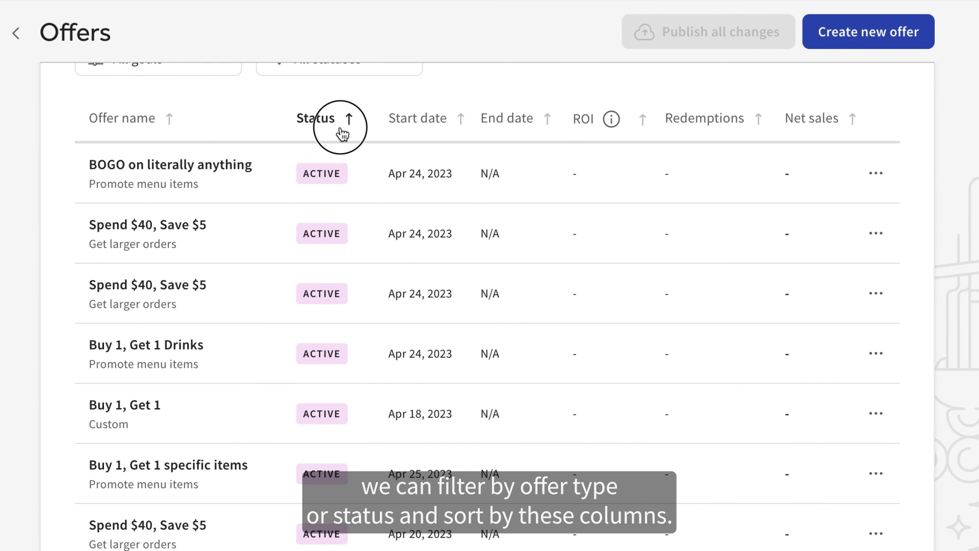
click(343, 134)
click(342, 134)
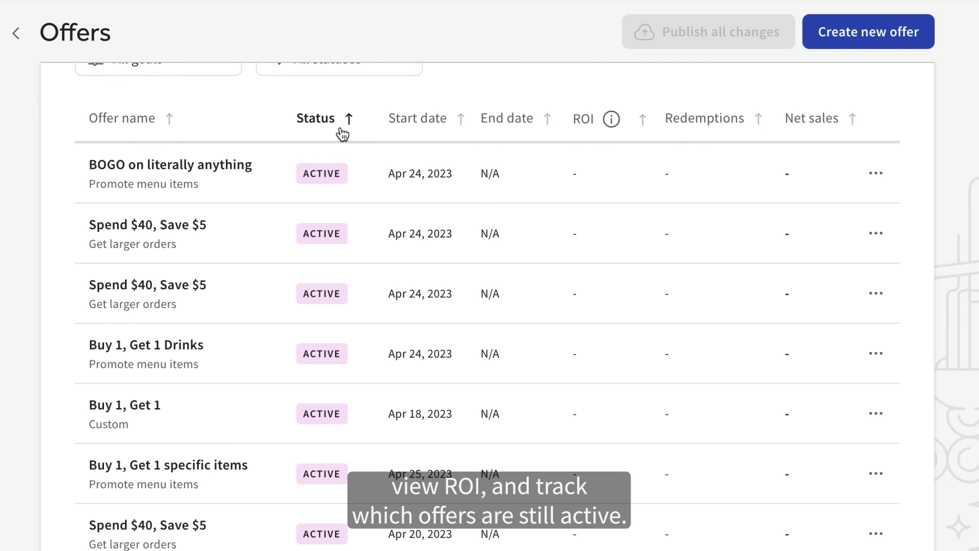
- Check the actions available for the offer "BOGO on literally anything" and display the archived offers
click(878, 176)
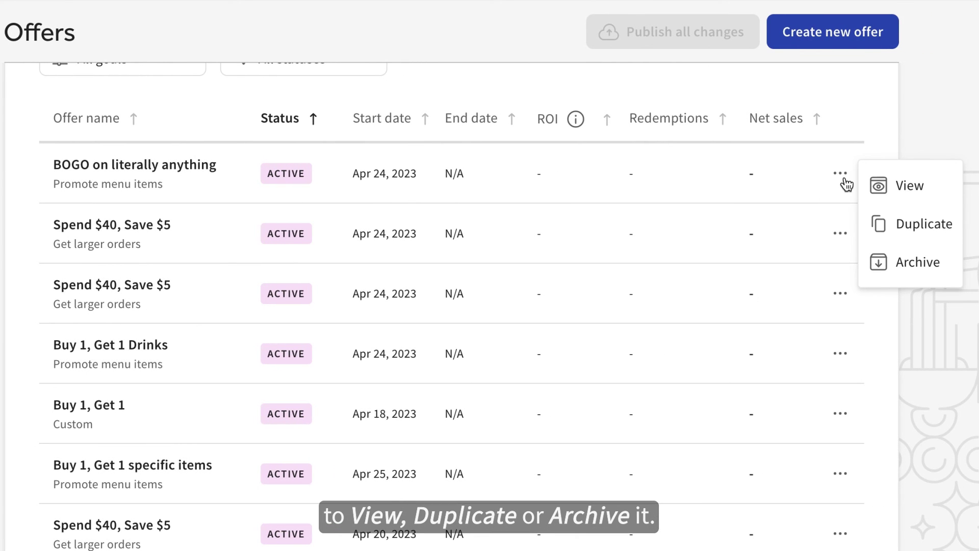
click(839, 176)
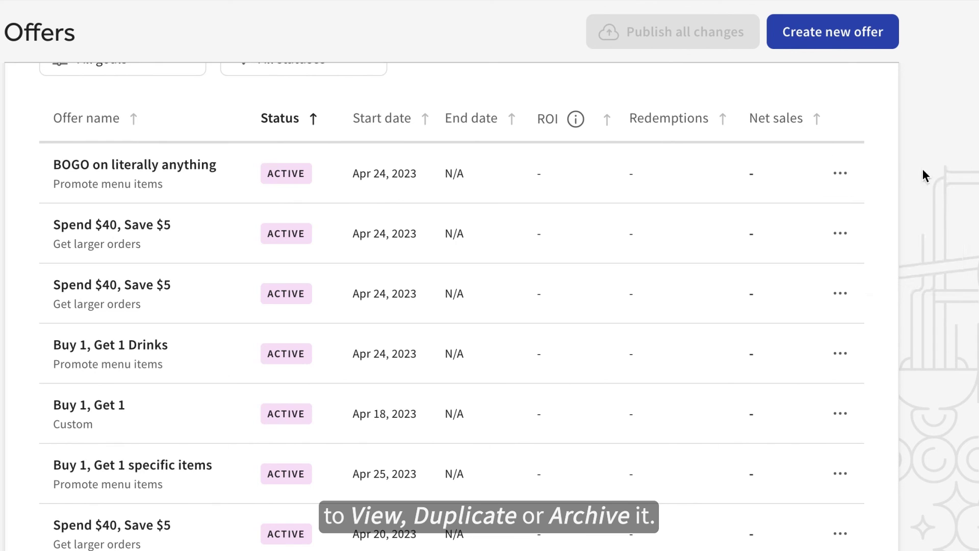
scroll(933, 176, up, 5)
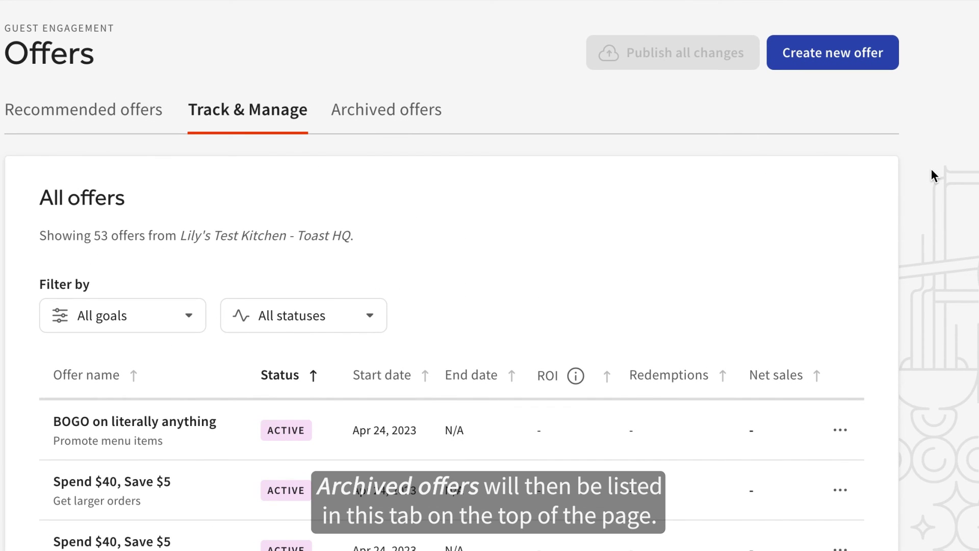
click(444, 111)
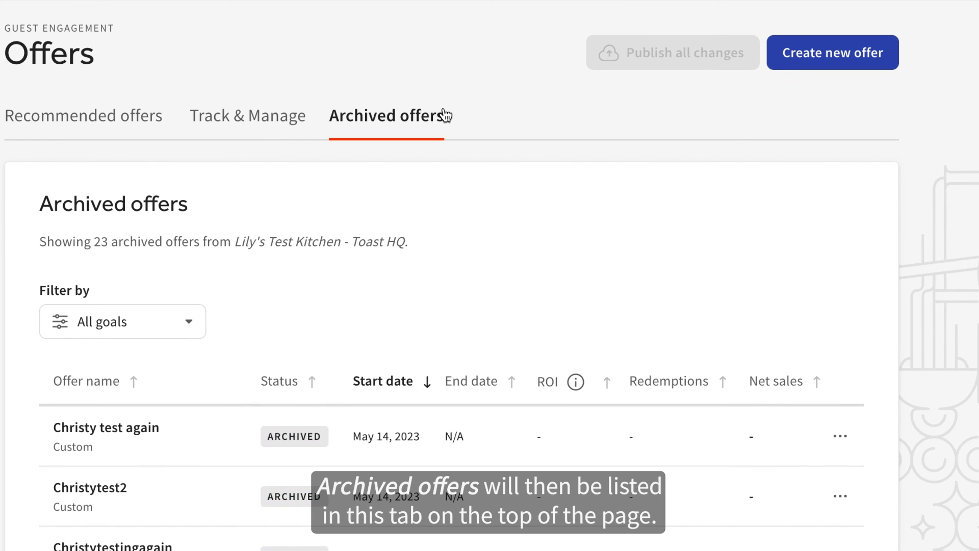